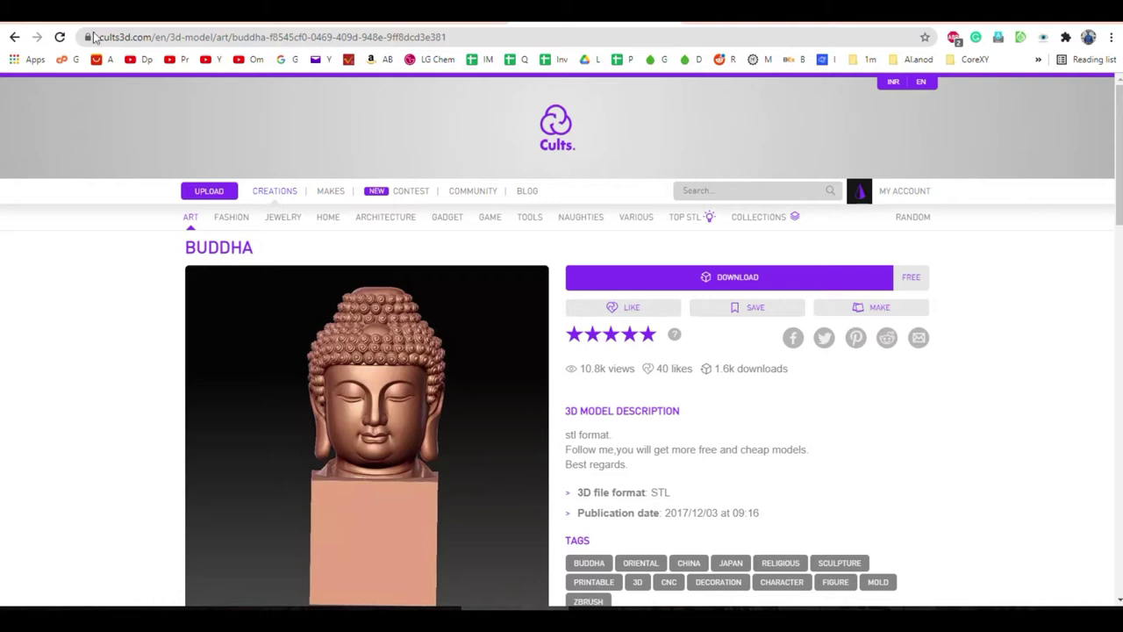
# Step: Download the free Buddha model from its Cults3D page
pyautogui.click(130, 37)
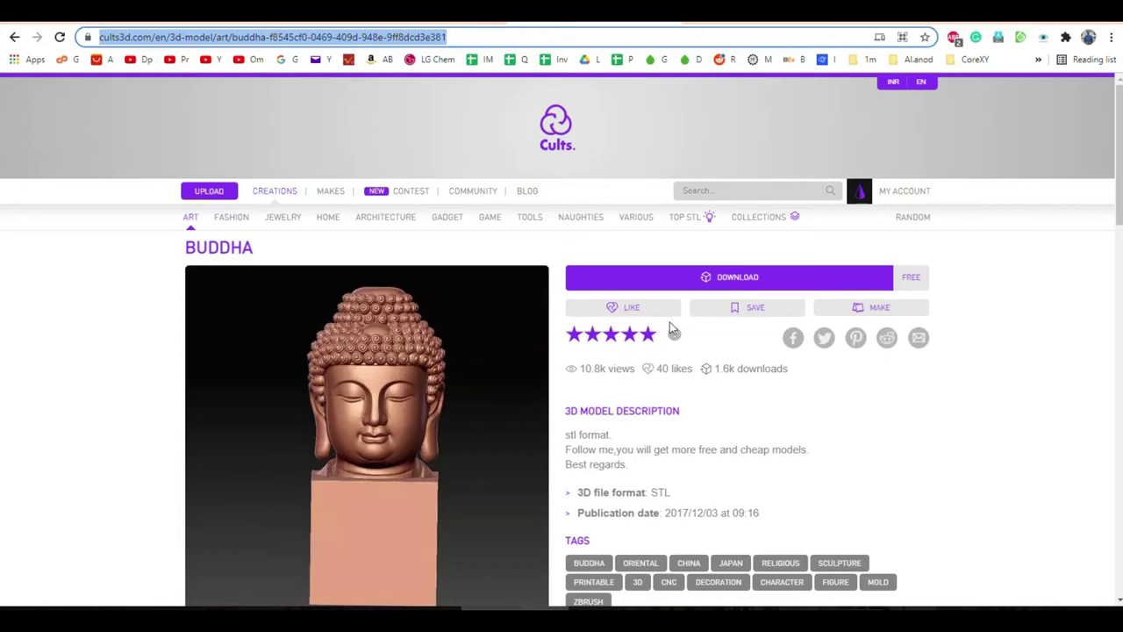
pyautogui.click(735, 282)
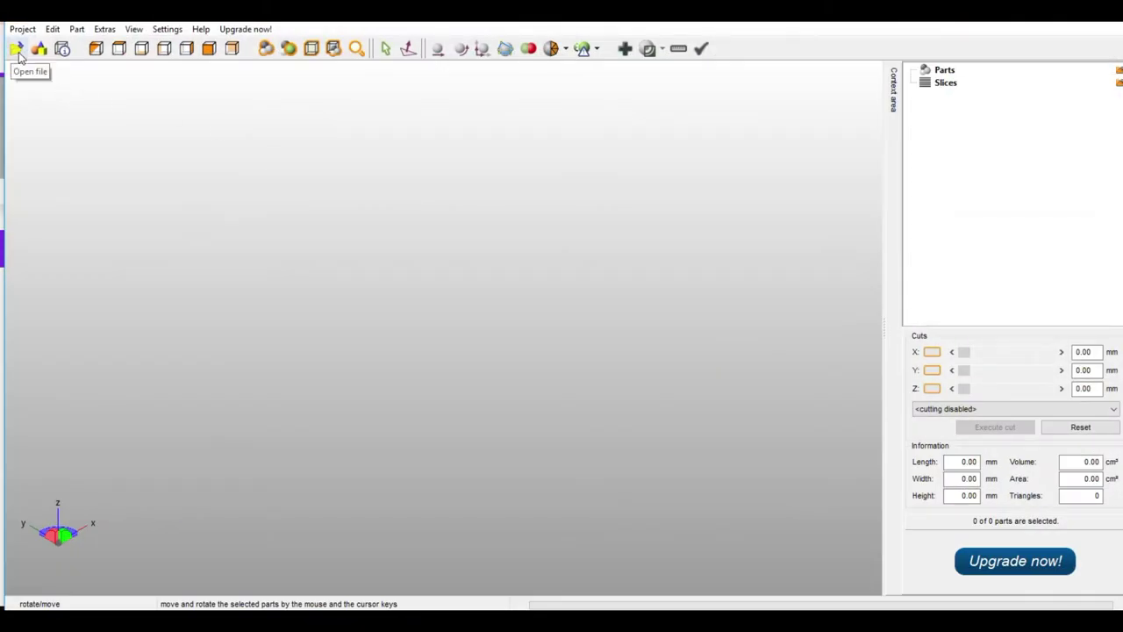
# Step: Load BuddhaHeadSculpture.stl into Netfabb
pyautogui.click(18, 53)
pyautogui.doubleClick(295, 150)
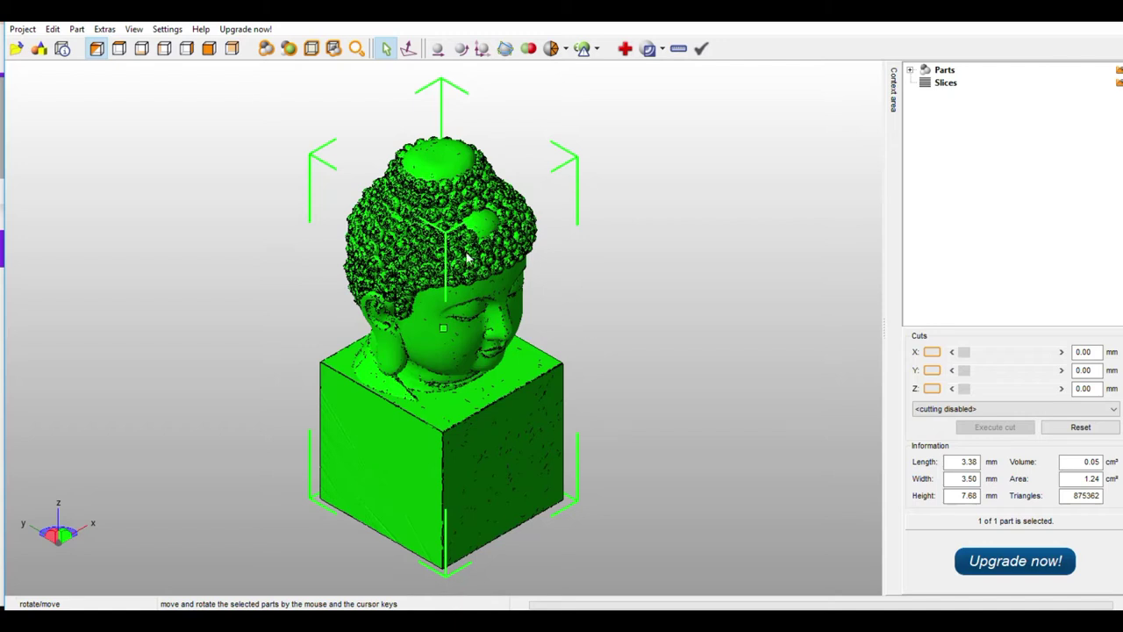
pyautogui.click(133, 29)
# Step: View the model straight from the front and select its 3.38 mm length
pyautogui.moveTo(169, 45)
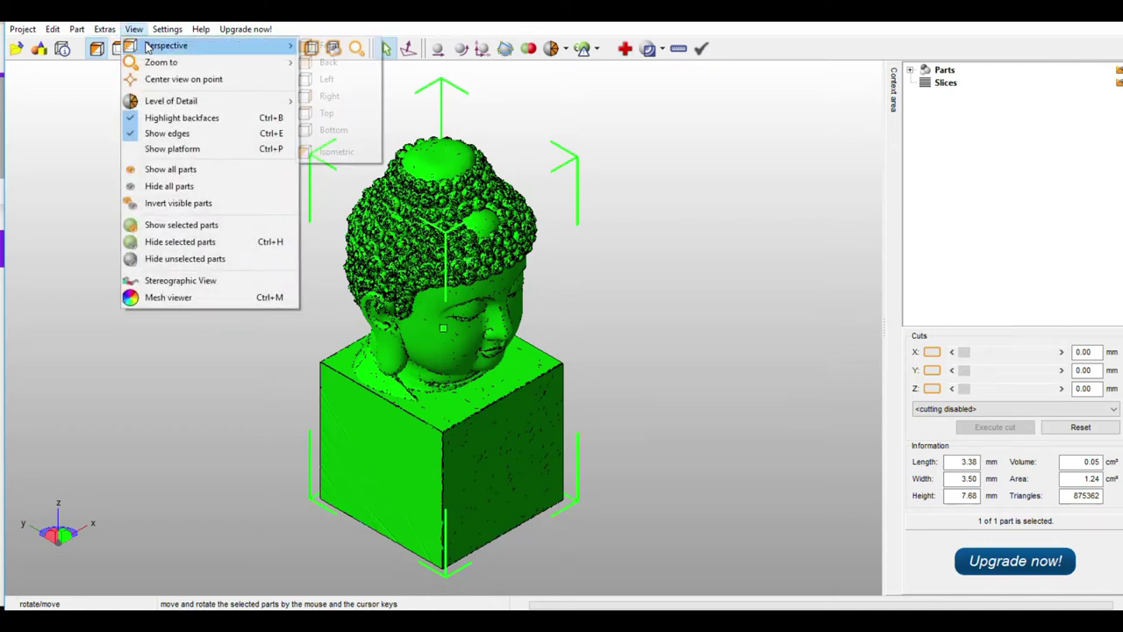
pyautogui.click(317, 44)
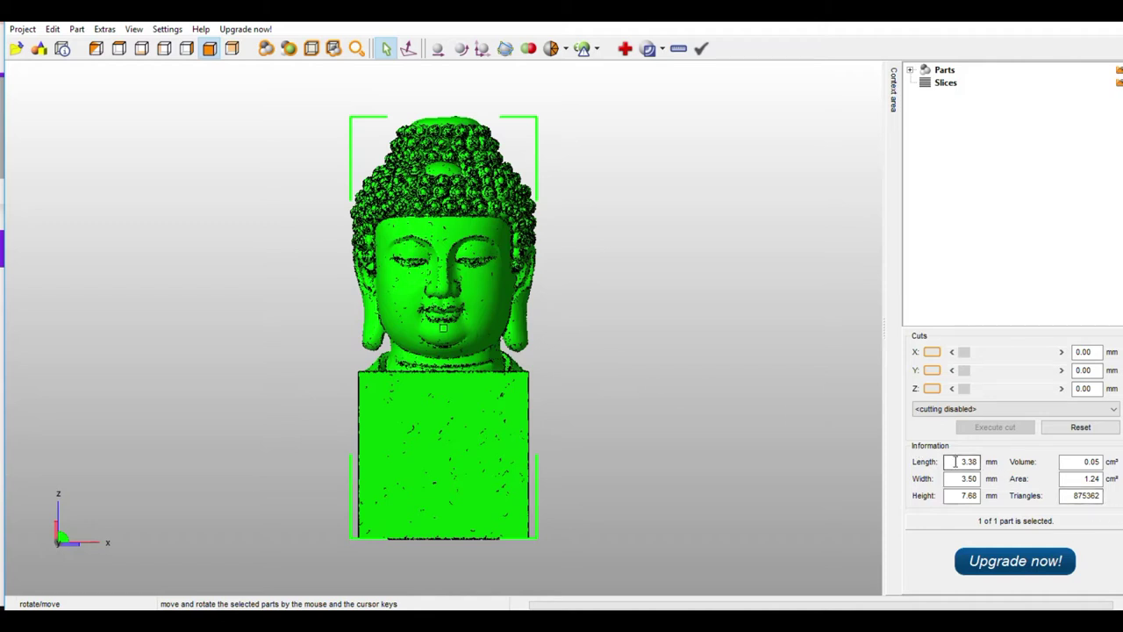
pyautogui.moveTo(956, 461); pyautogui.dragTo(990, 465)
# Step: Halve 3.38 in Calculator and enter 1.69 mm as the X cut position
pyautogui.hotkey('alt', 'Tab')
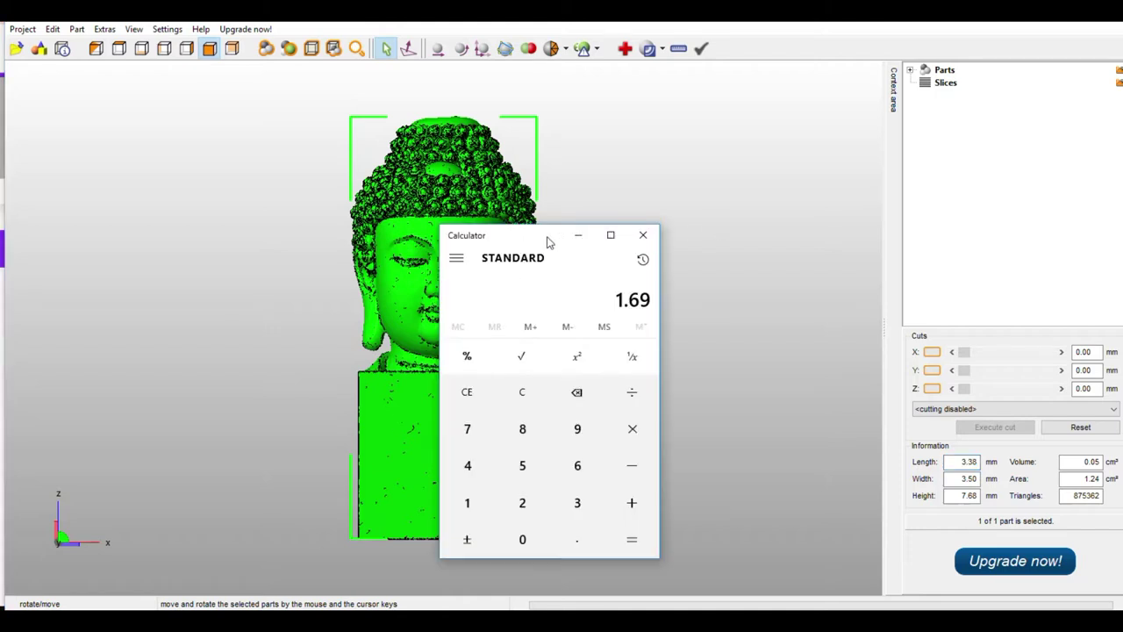
pyautogui.moveTo(548, 242); pyautogui.dragTo(710, 239)
pyautogui.write('3.38/2')
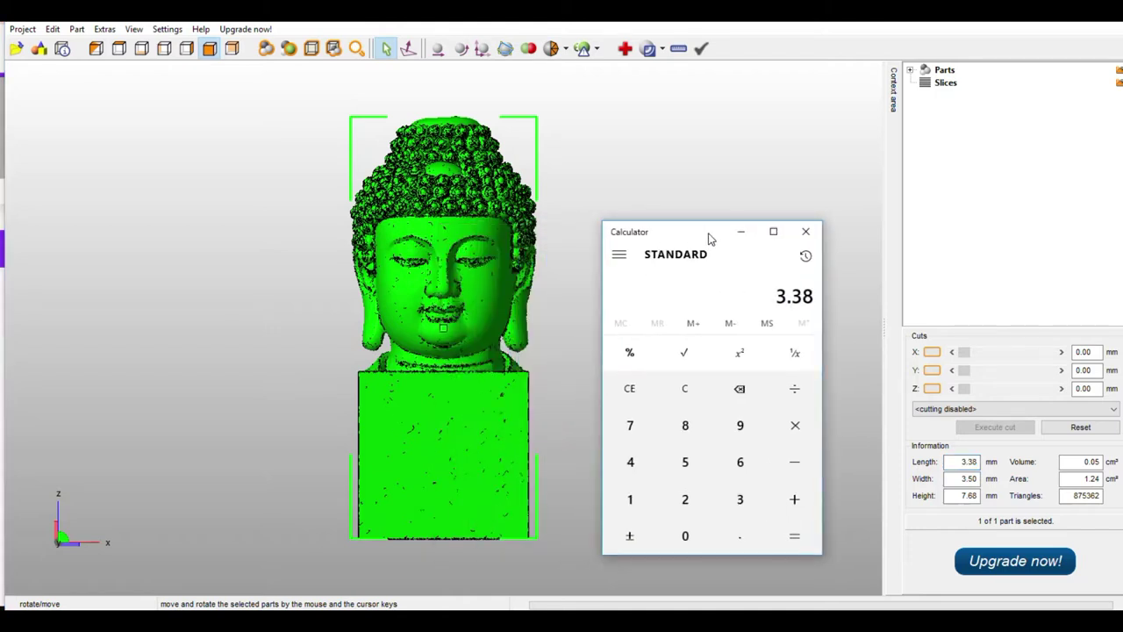
pyautogui.press('Return')
pyautogui.hotkey('alt', 'Tab')
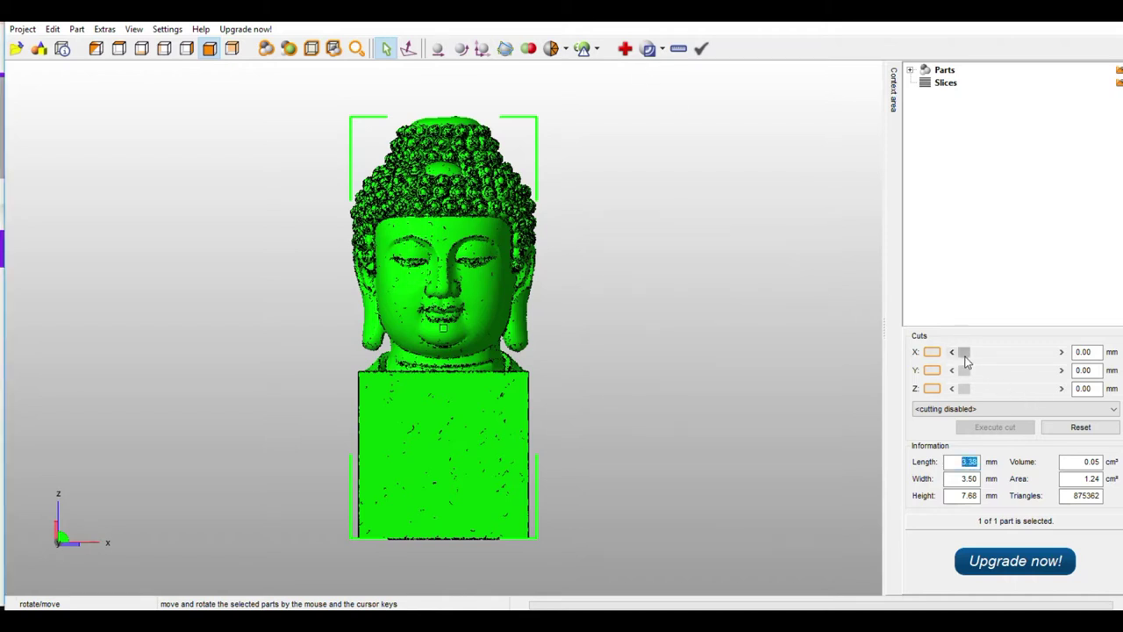
pyautogui.click(1084, 352)
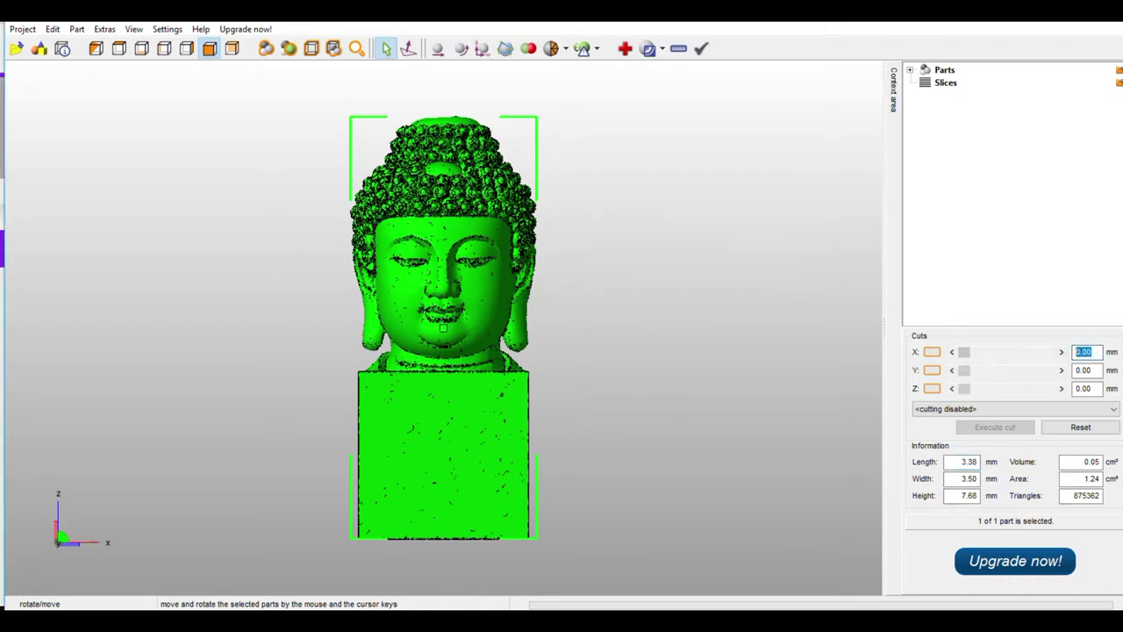
pyautogui.write('1.69')
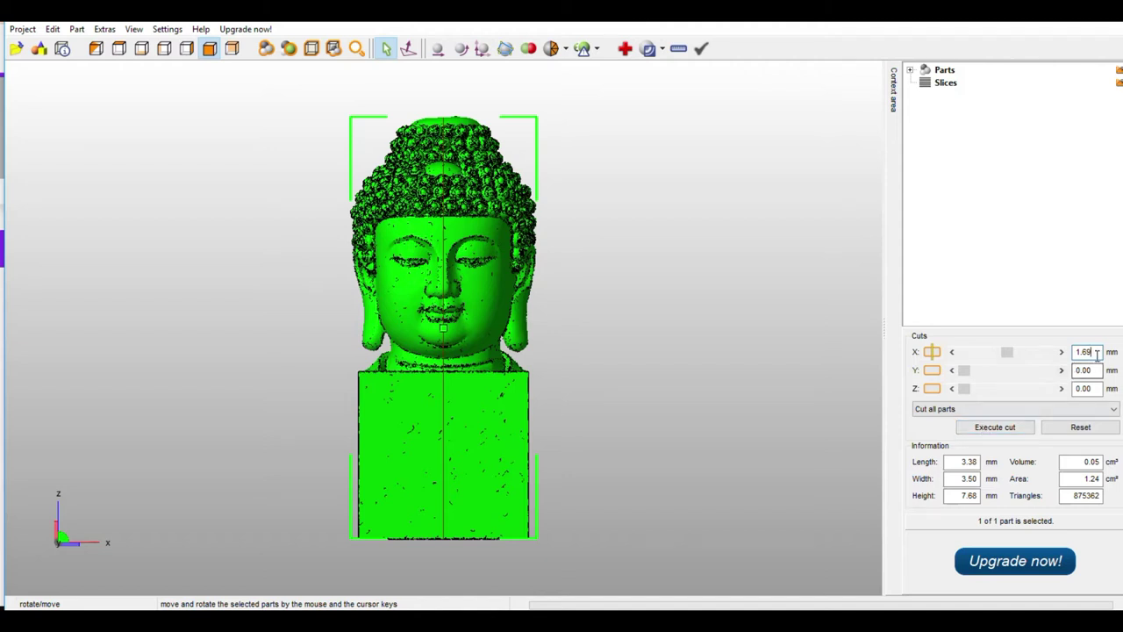
# Step: Cut the head along the X plane at 1.69 mm and check each resulting half
pyautogui.click(1001, 428)
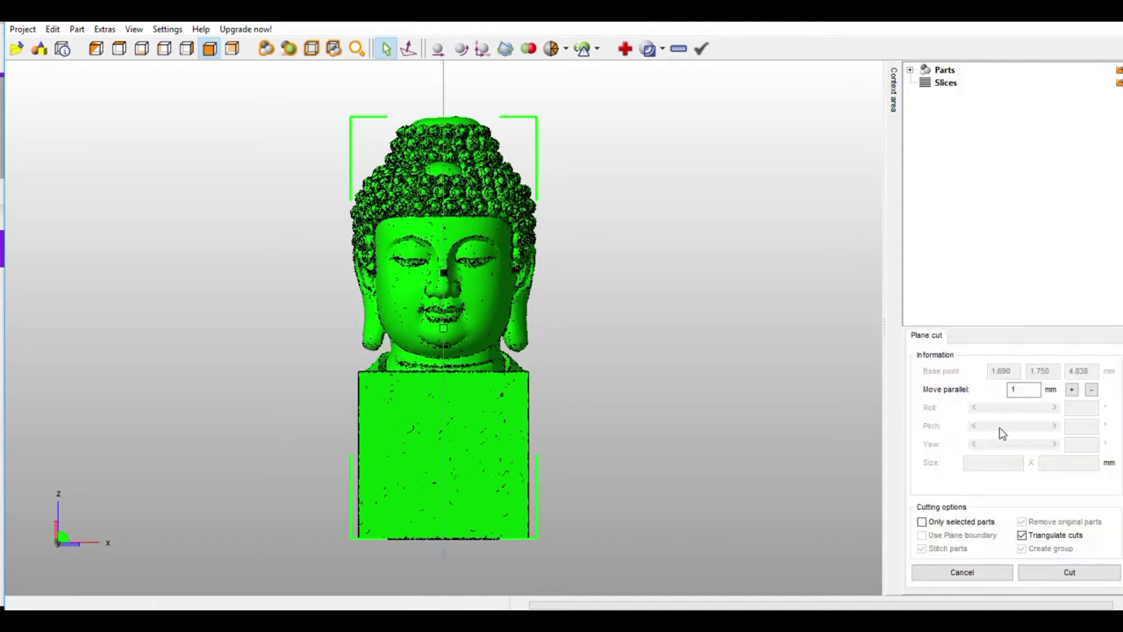
pyautogui.click(1043, 574)
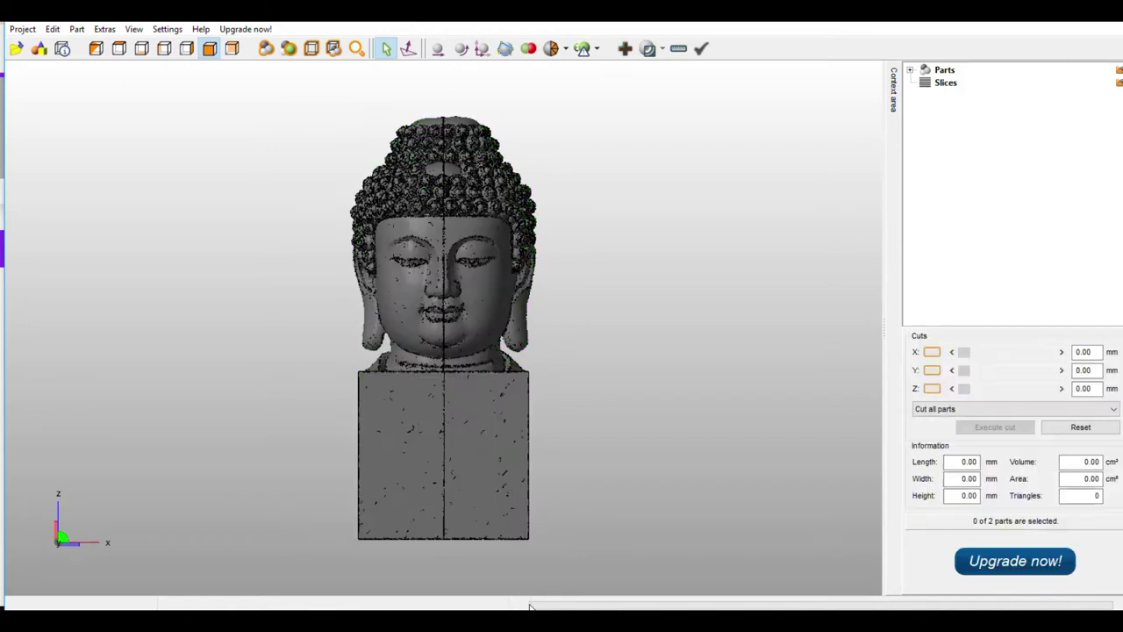
pyautogui.click(488, 308)
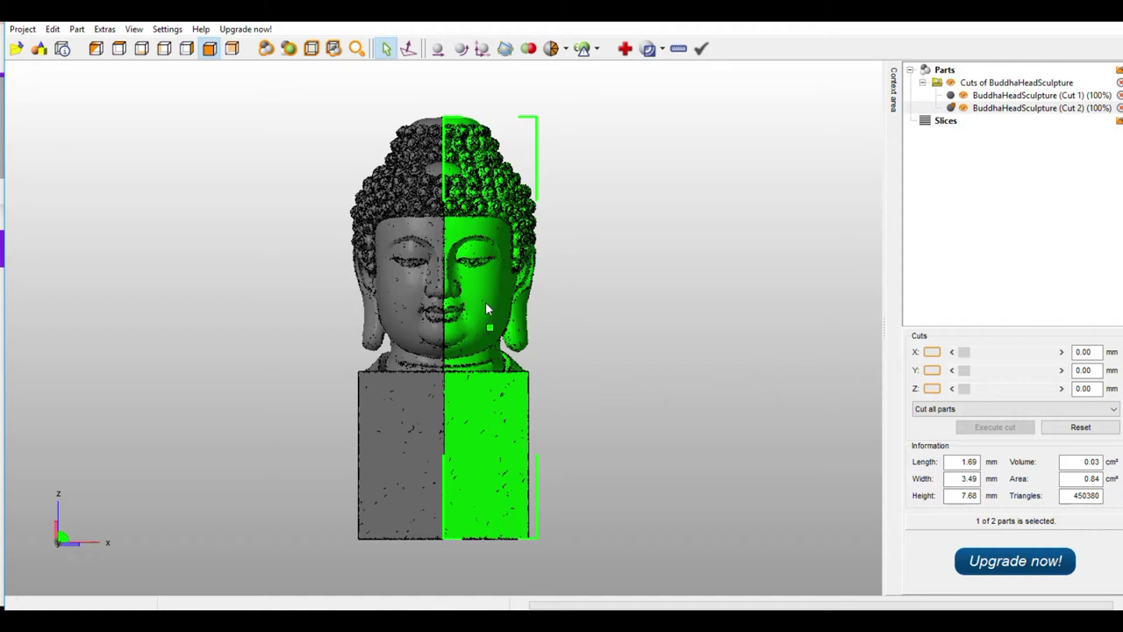
pyautogui.click(394, 273)
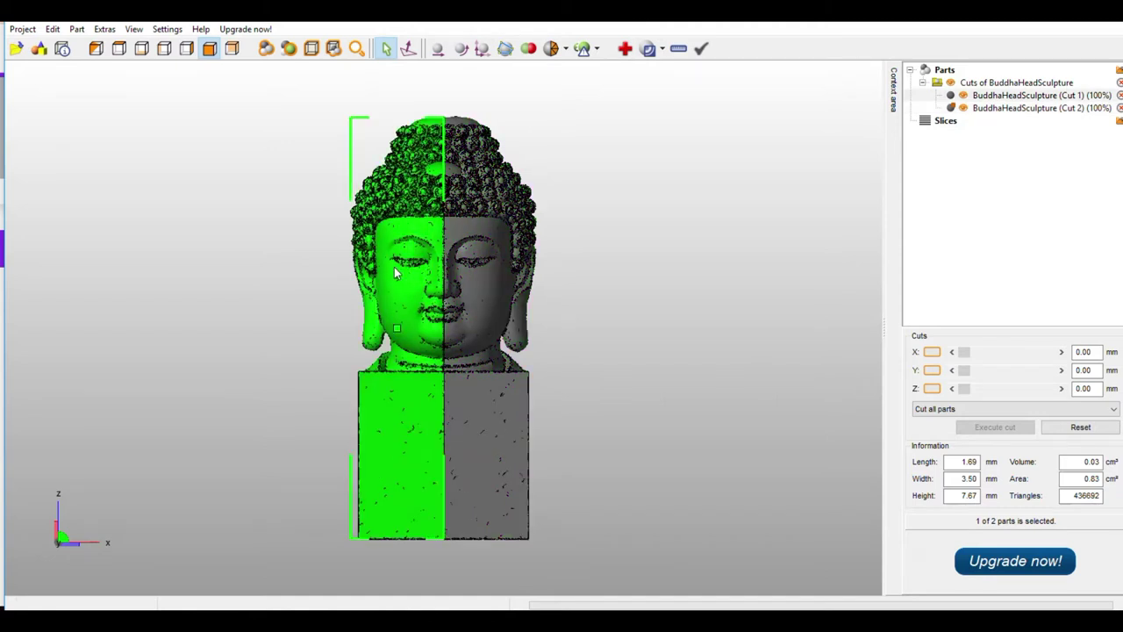
# Step: Deselect the halves and place a Z cut at about 2.29 mm through the base
pyautogui.click(585, 440)
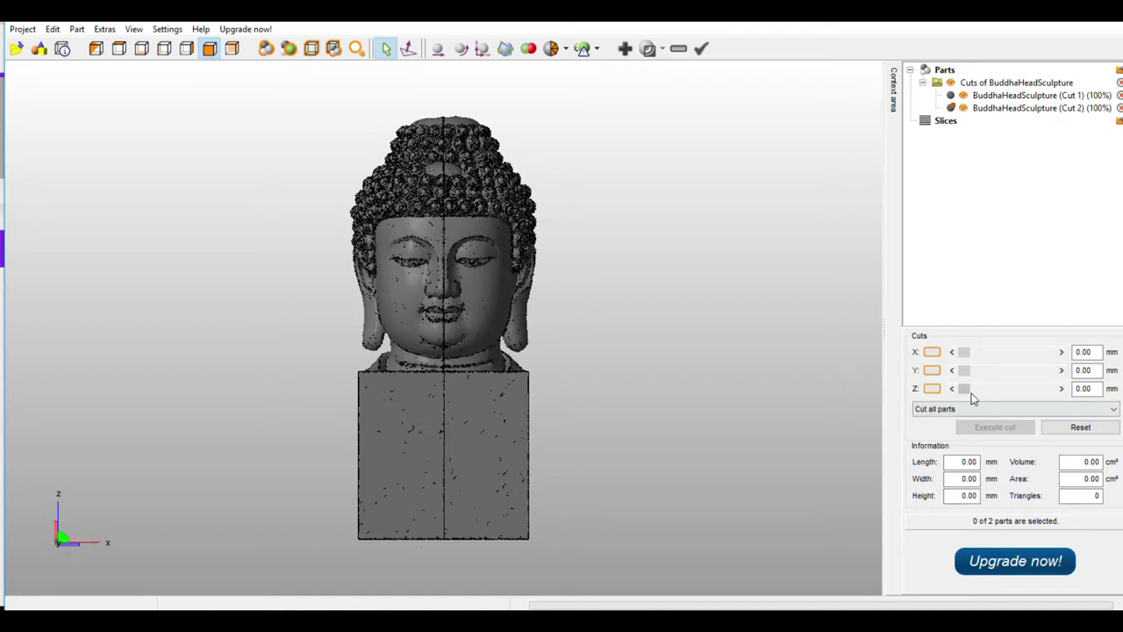
pyautogui.moveTo(973, 392); pyautogui.dragTo(991, 393)
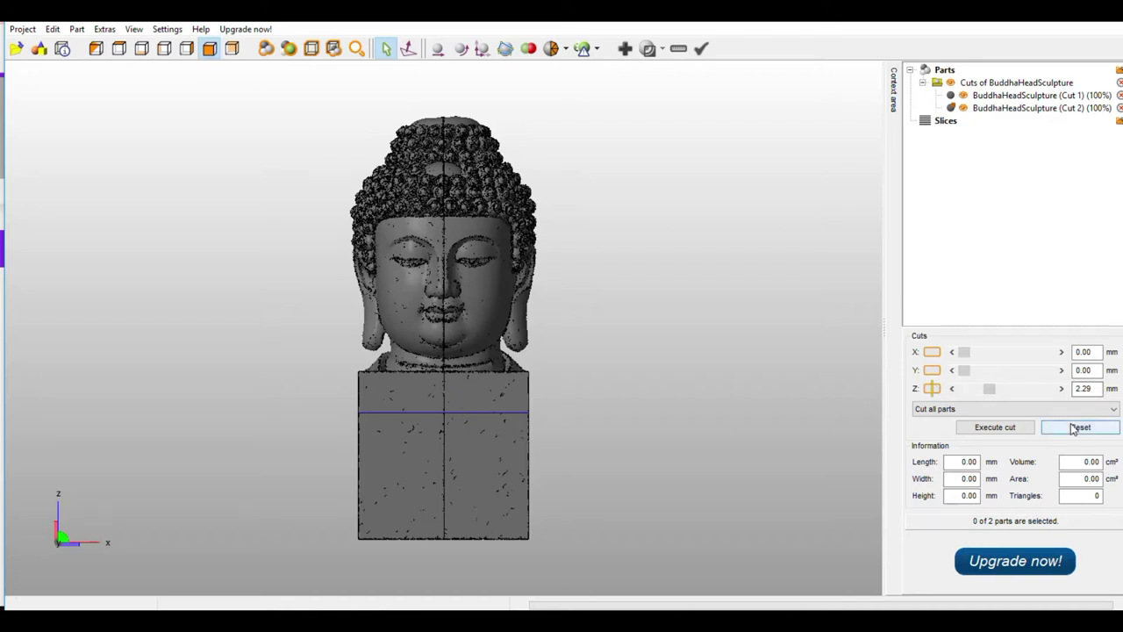
pyautogui.click(991, 429)
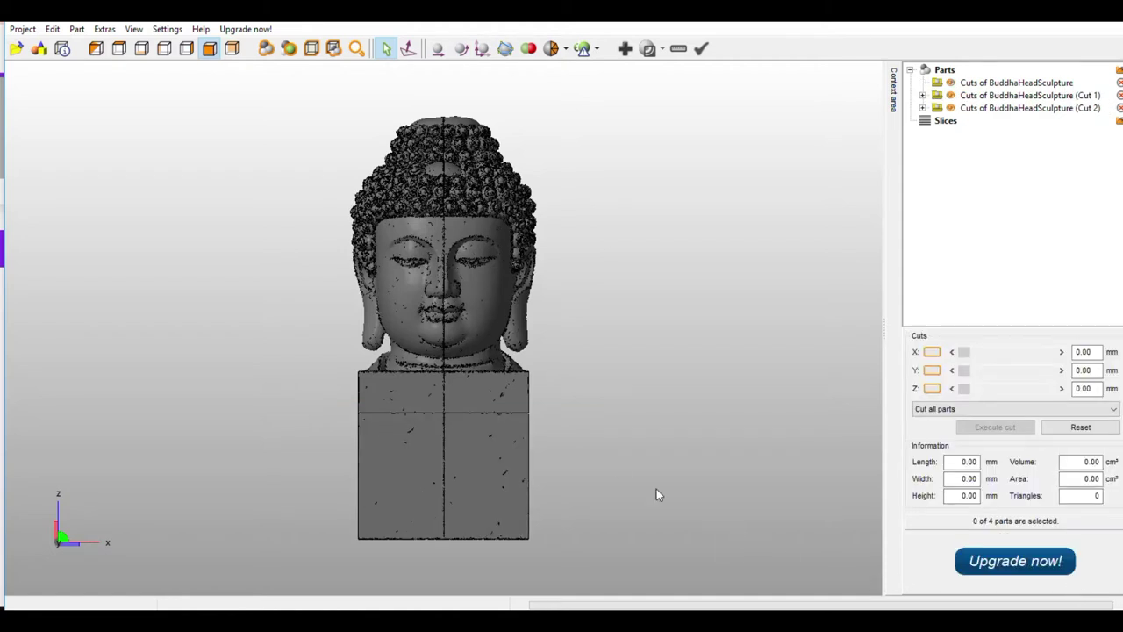
# Step: Select the upper-left head piece
pyautogui.click(416, 281)
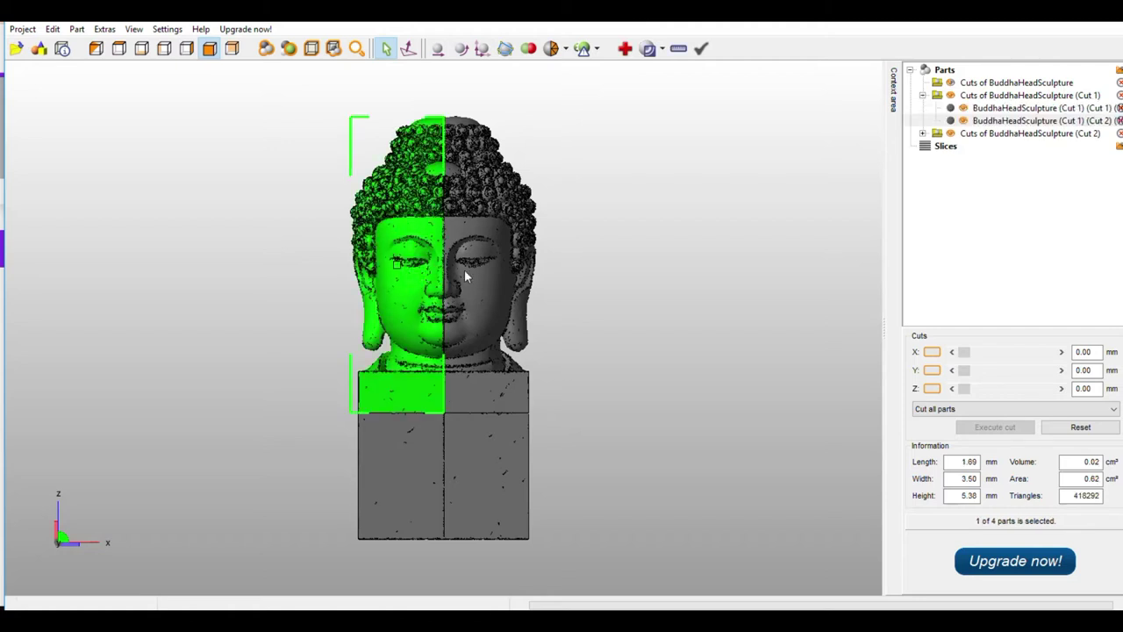
pyautogui.click(499, 266)
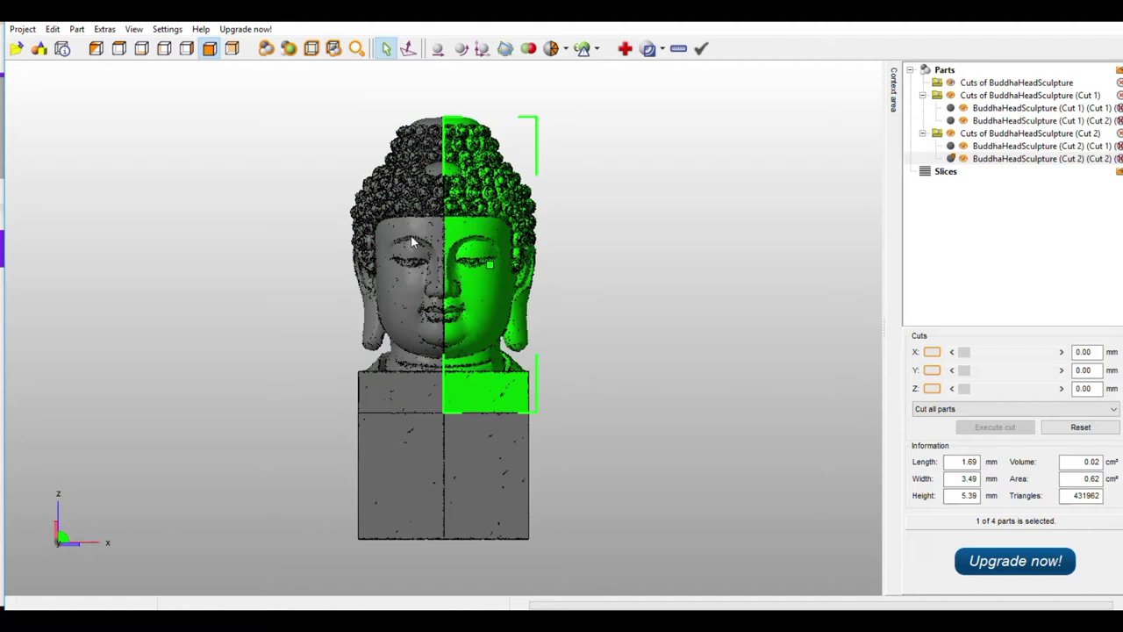
pyautogui.click(412, 241)
# Step: Export it as STL named Left-Buddha, optimizing the mesh first
pyautogui.rightClick(412, 239)
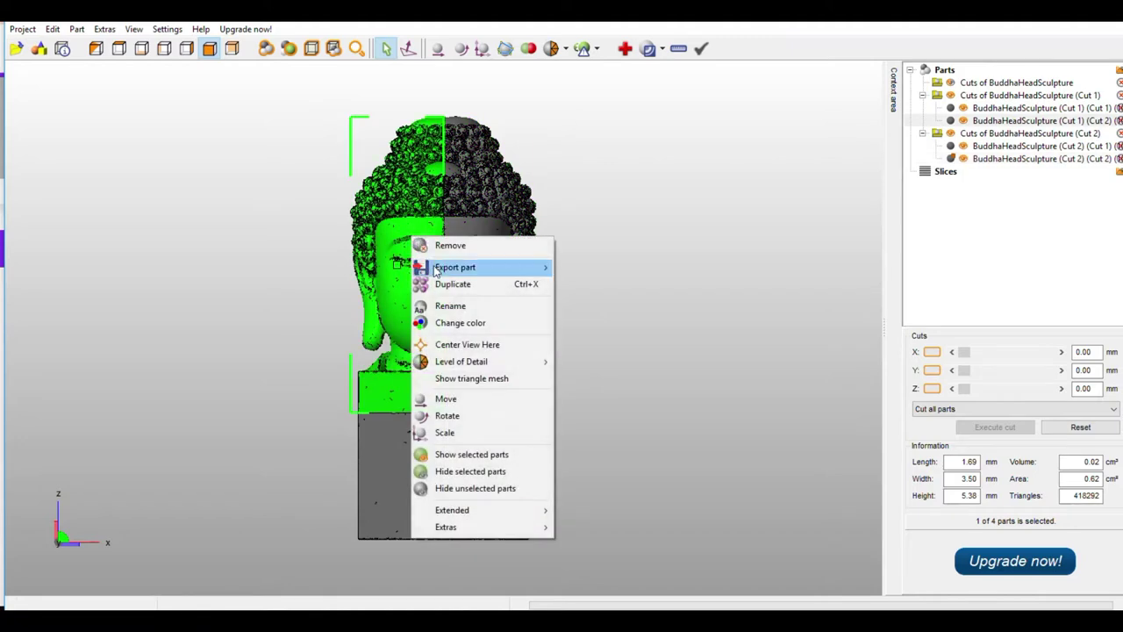
pyautogui.moveTo(436, 271)
pyautogui.click(607, 267)
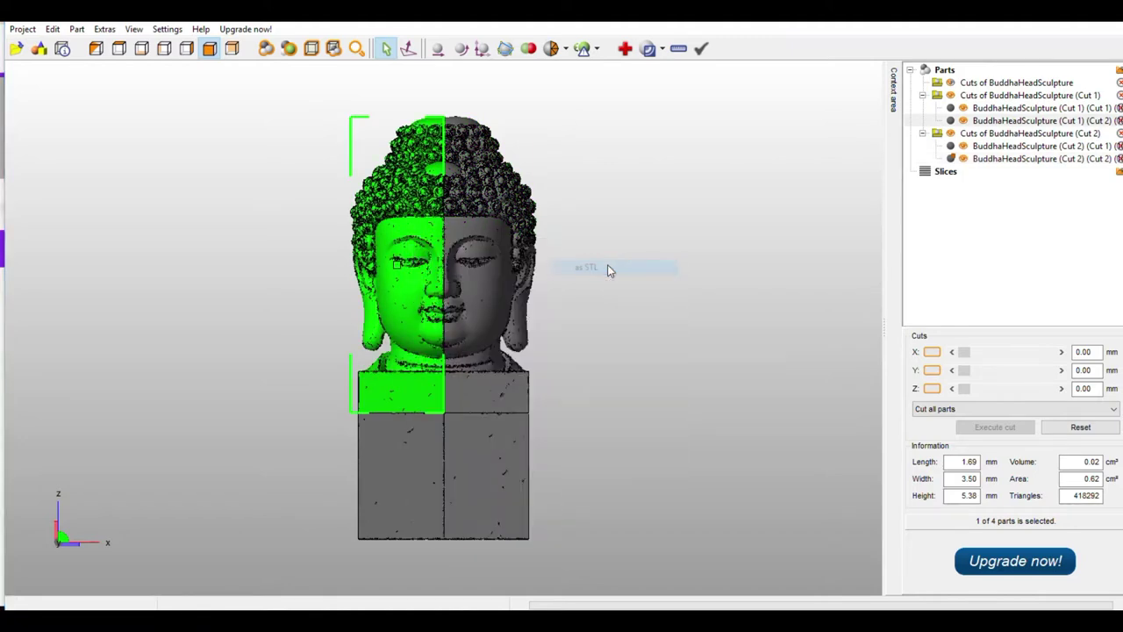
pyautogui.write('Lef')
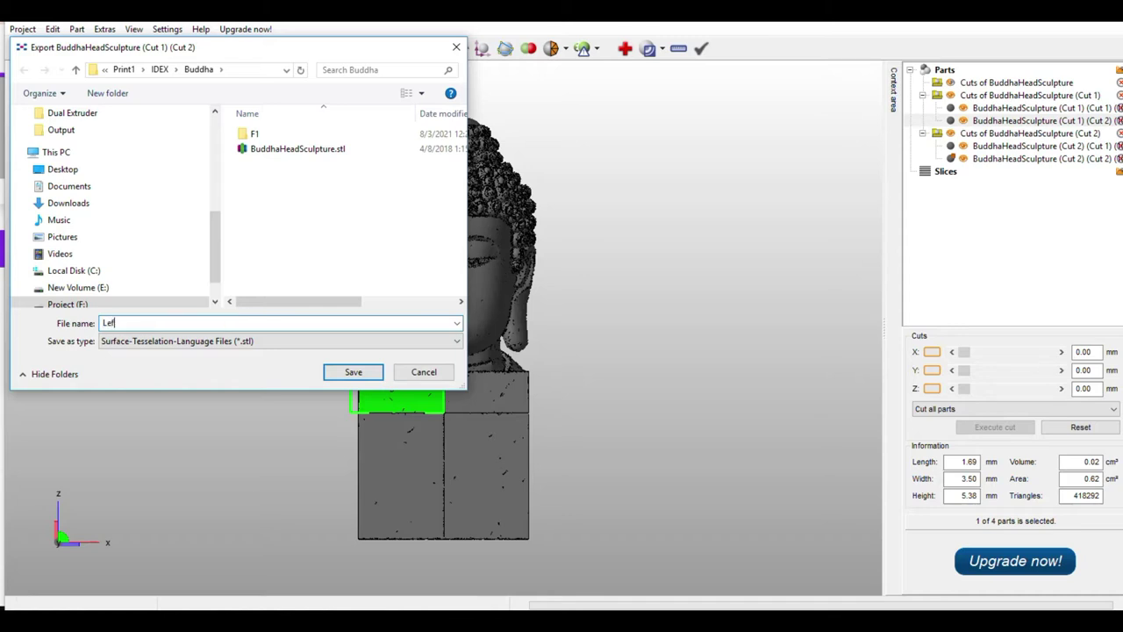
pyautogui.write('t-Buddha')
pyautogui.press('Return')
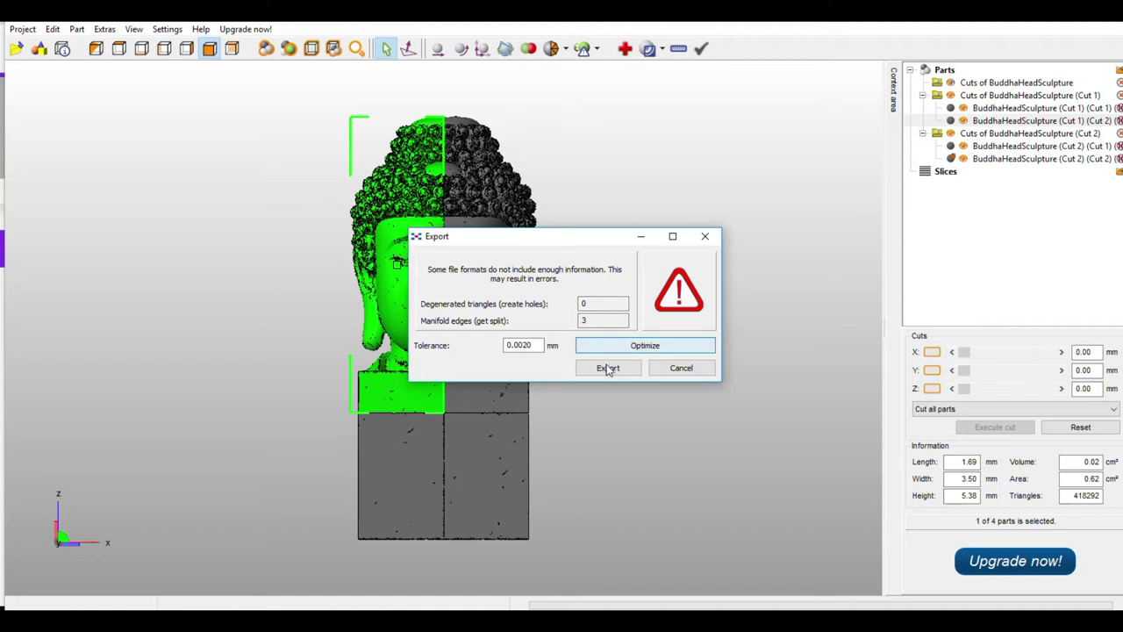
pyautogui.click(641, 346)
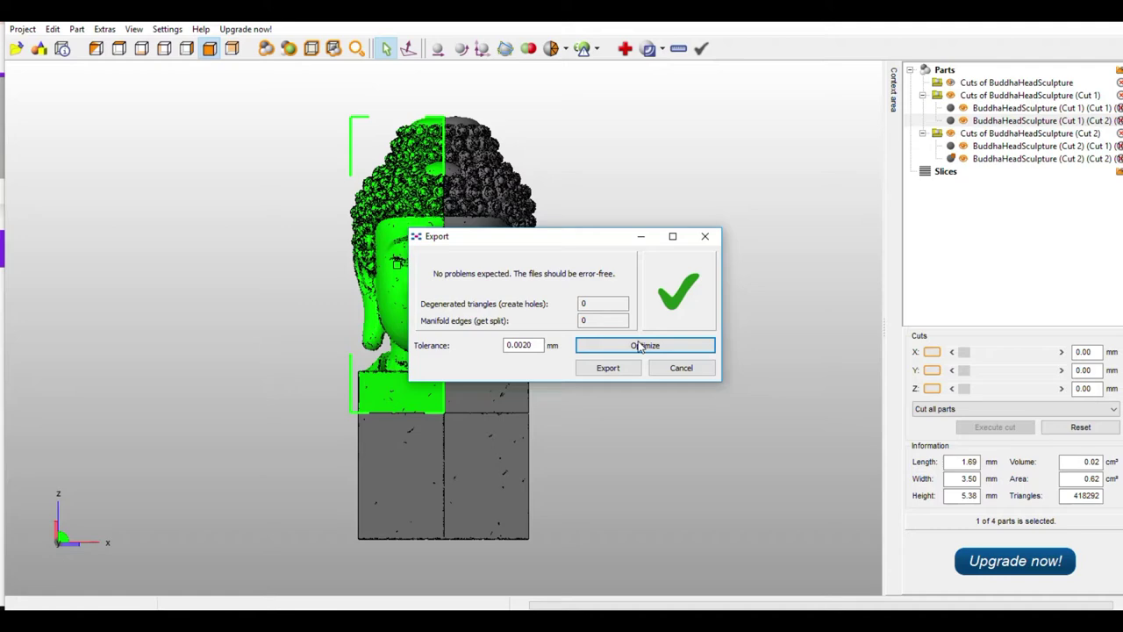
pyautogui.click(608, 367)
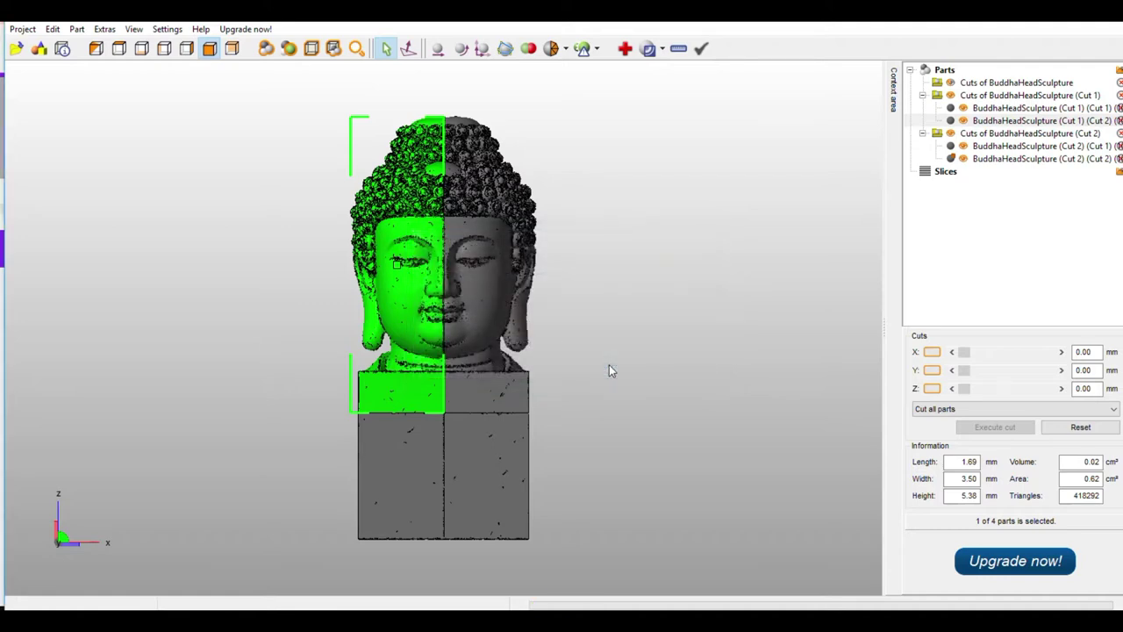
# Step: Export the upper-right piece as an optimized Right-Buddha.stl in the Buddha folder
pyautogui.click(492, 261)
pyautogui.rightClick(491, 262)
pyautogui.moveTo(537, 285)
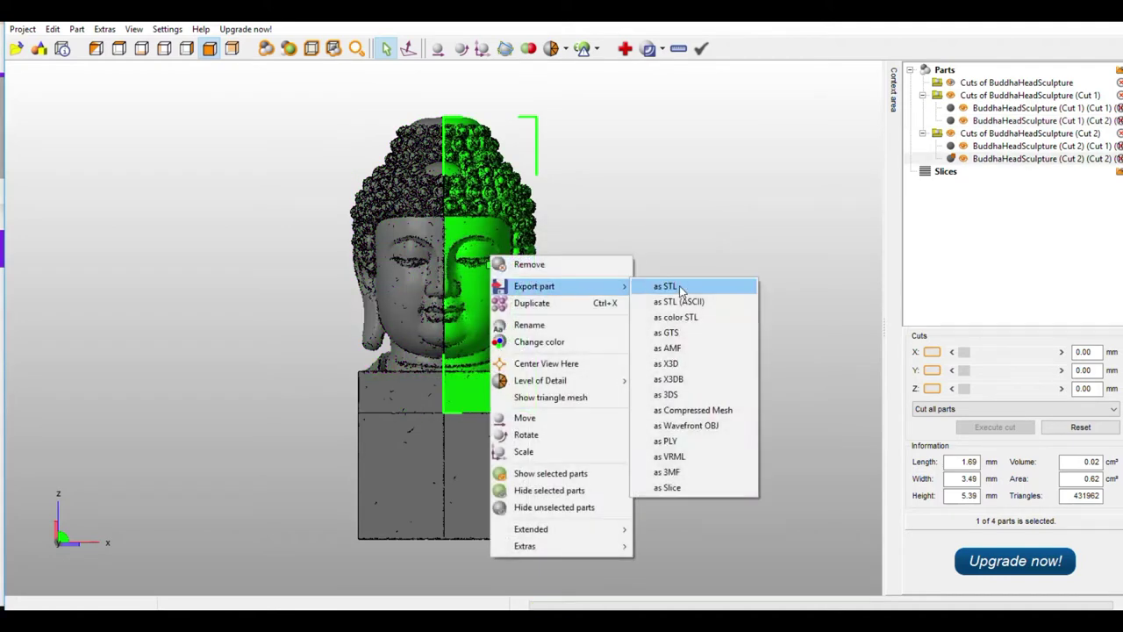
pyautogui.click(667, 285)
pyautogui.write('Right')
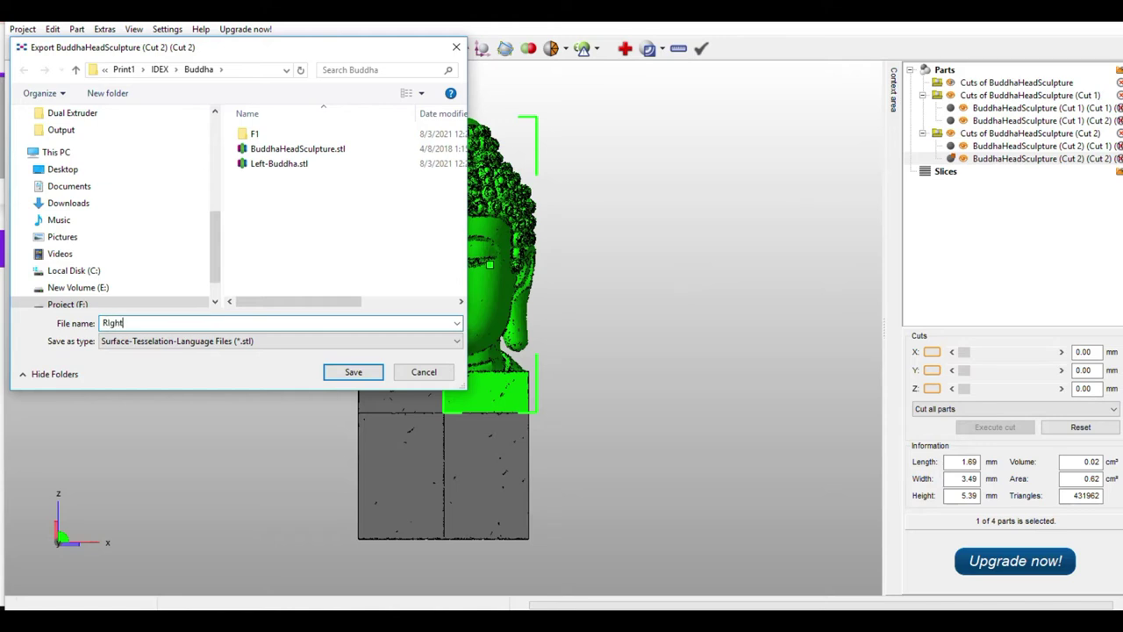
pyautogui.write('-Buddha')
pyautogui.click(352, 373)
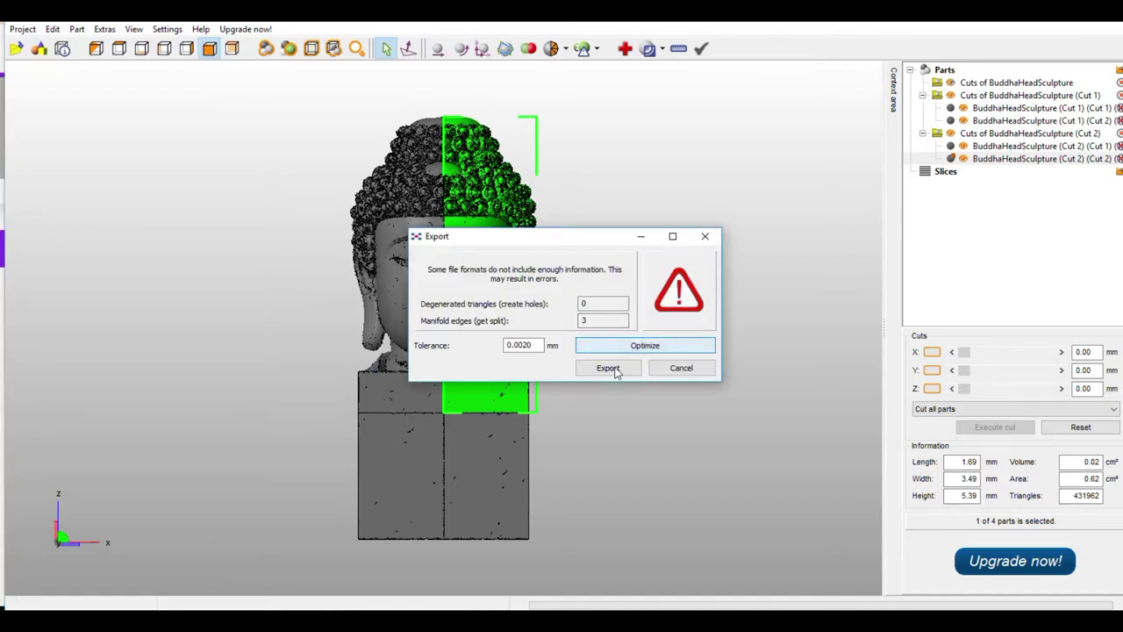
pyautogui.click(610, 368)
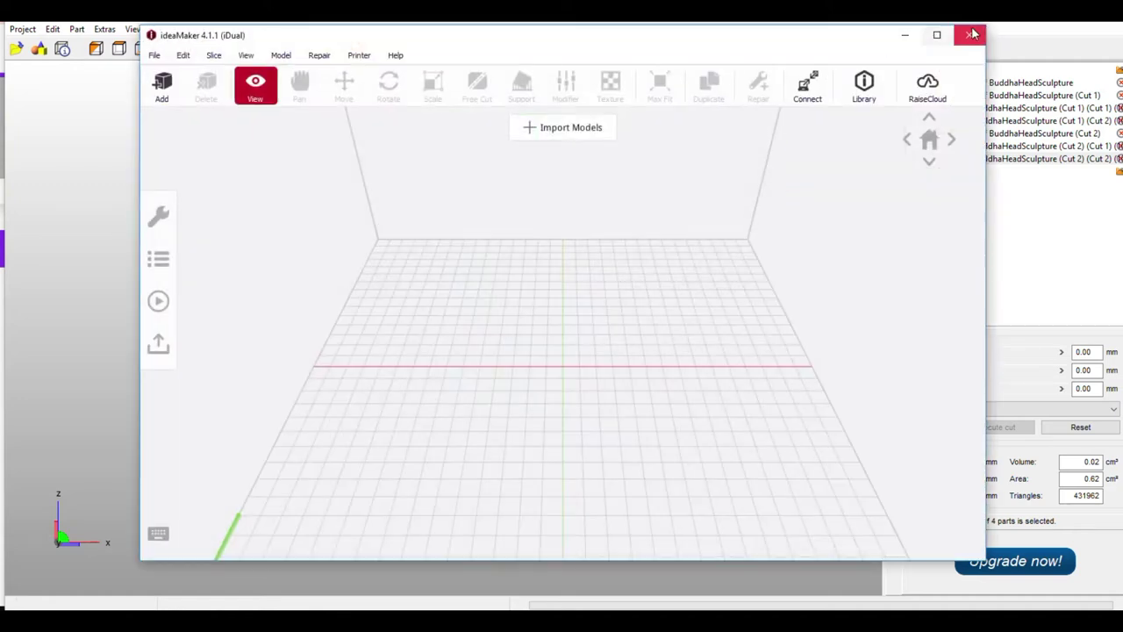
# Step: Import Left-Buddha.stl from Print1 > IDEX > Buddha into ideaMaker and scale it to millimetres
pyautogui.click(939, 36)
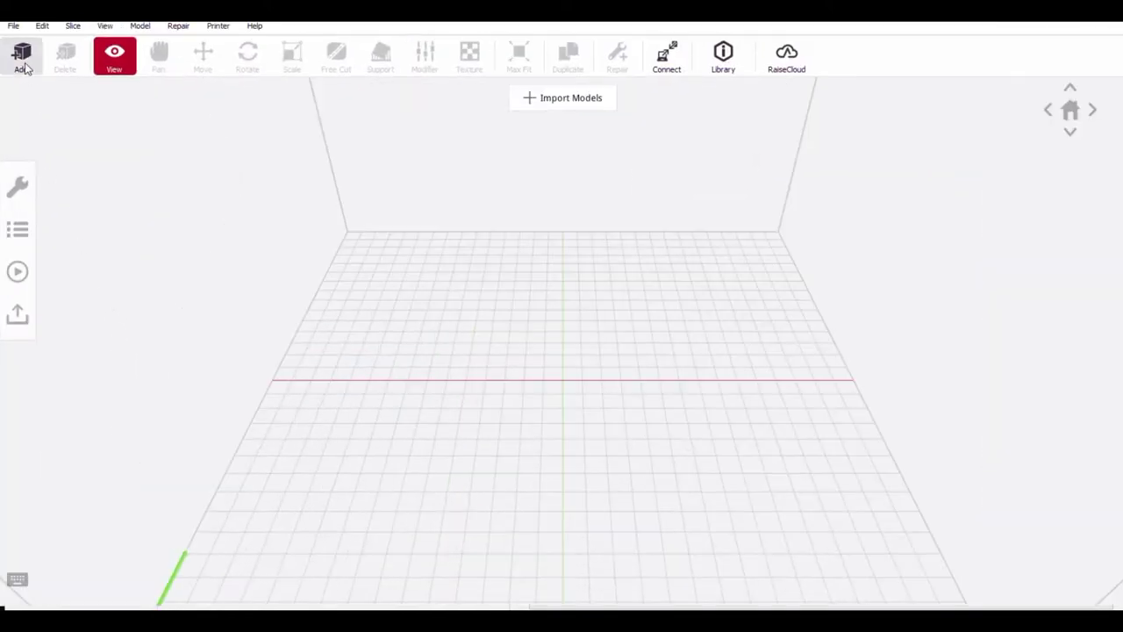
pyautogui.click(22, 54)
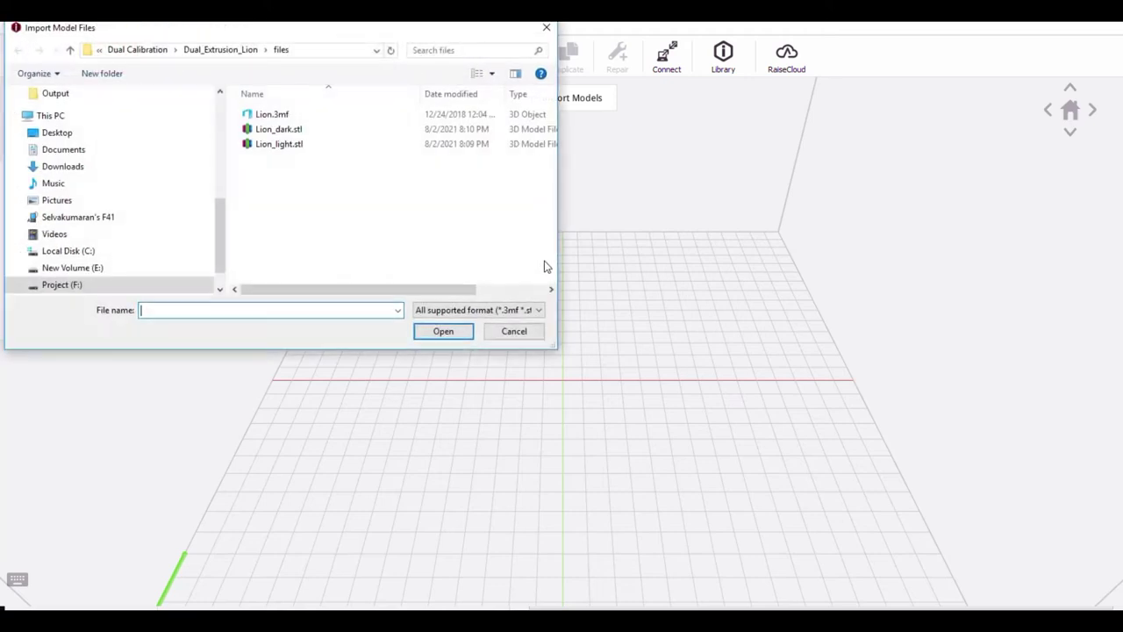
pyautogui.click(150, 52)
pyautogui.click(166, 50)
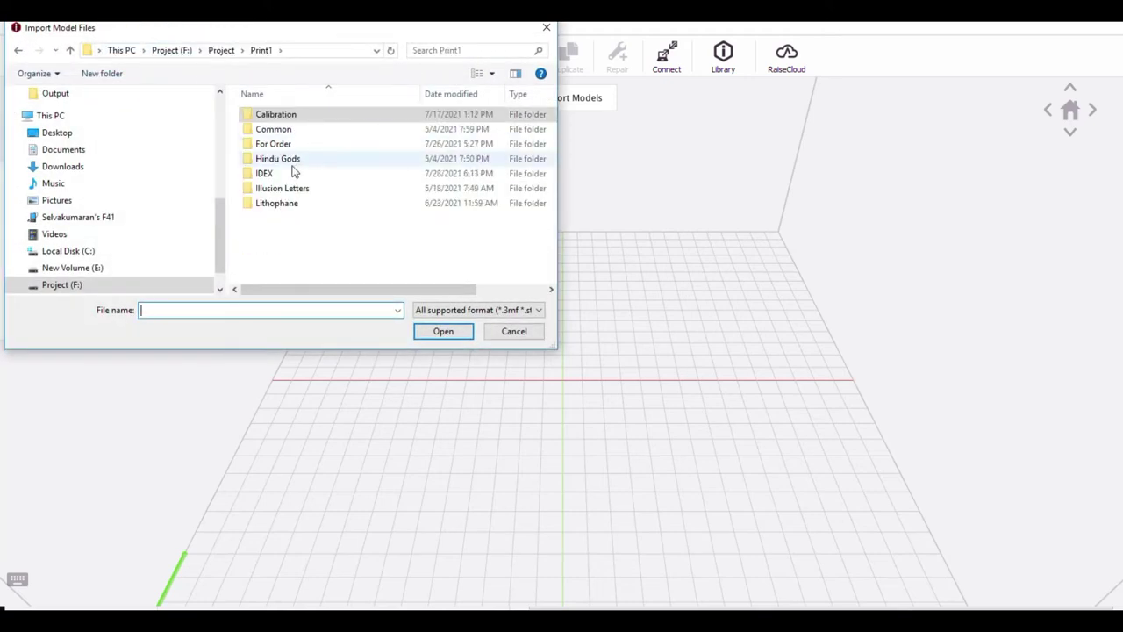
pyautogui.doubleClick(272, 169)
pyautogui.doubleClick(271, 116)
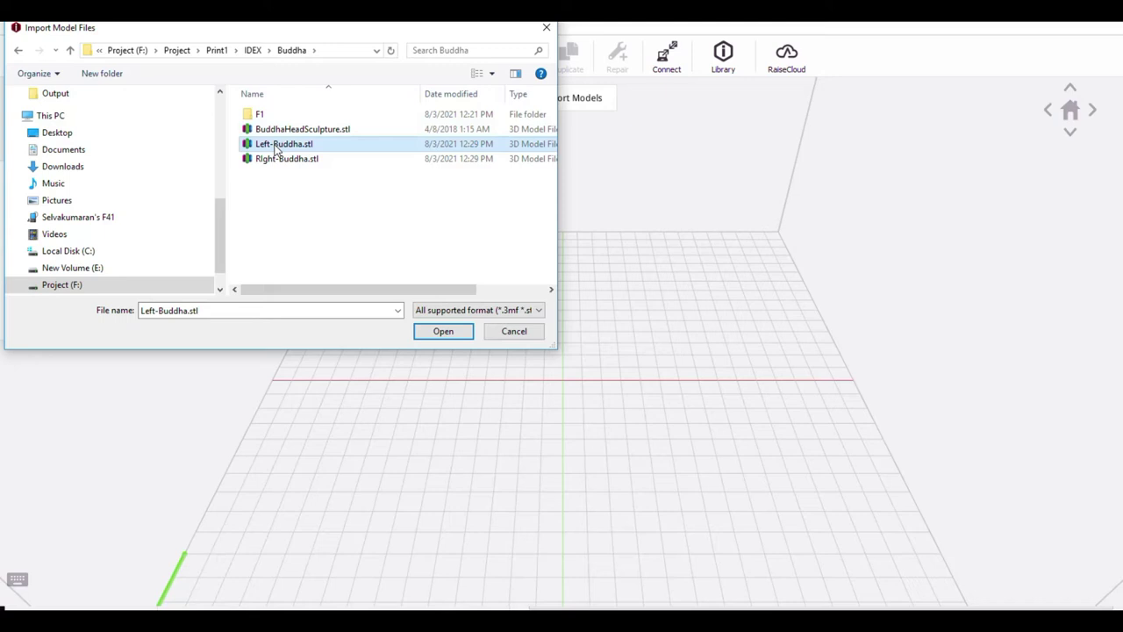
pyautogui.doubleClick(276, 144)
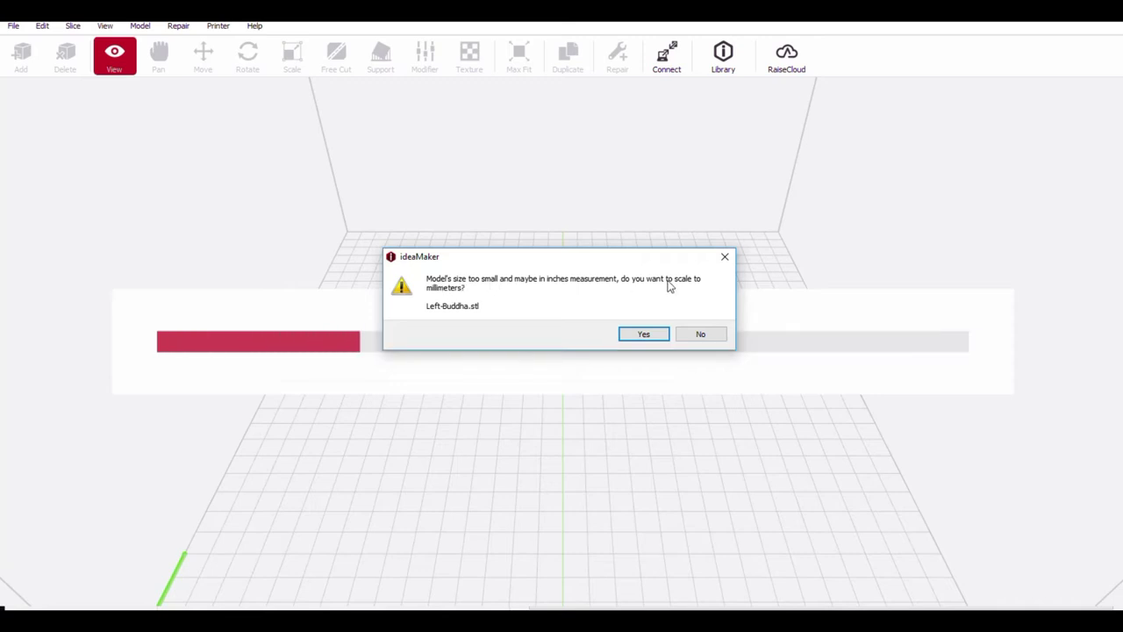
pyautogui.click(646, 336)
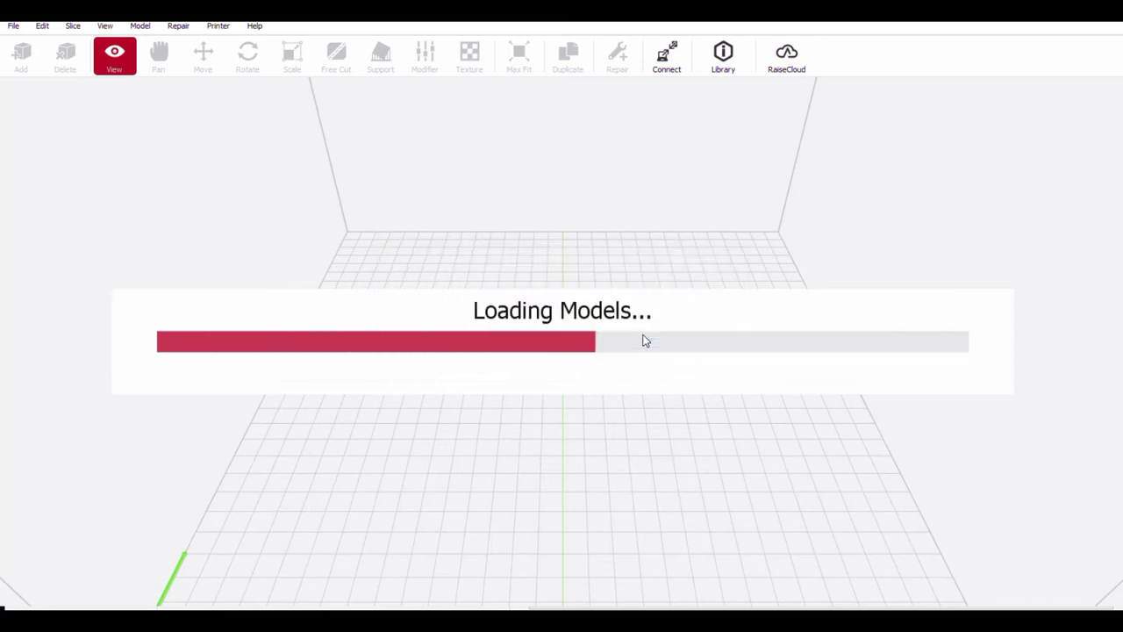
pyautogui.moveTo(525, 330); pyautogui.dragTo(664, 347)
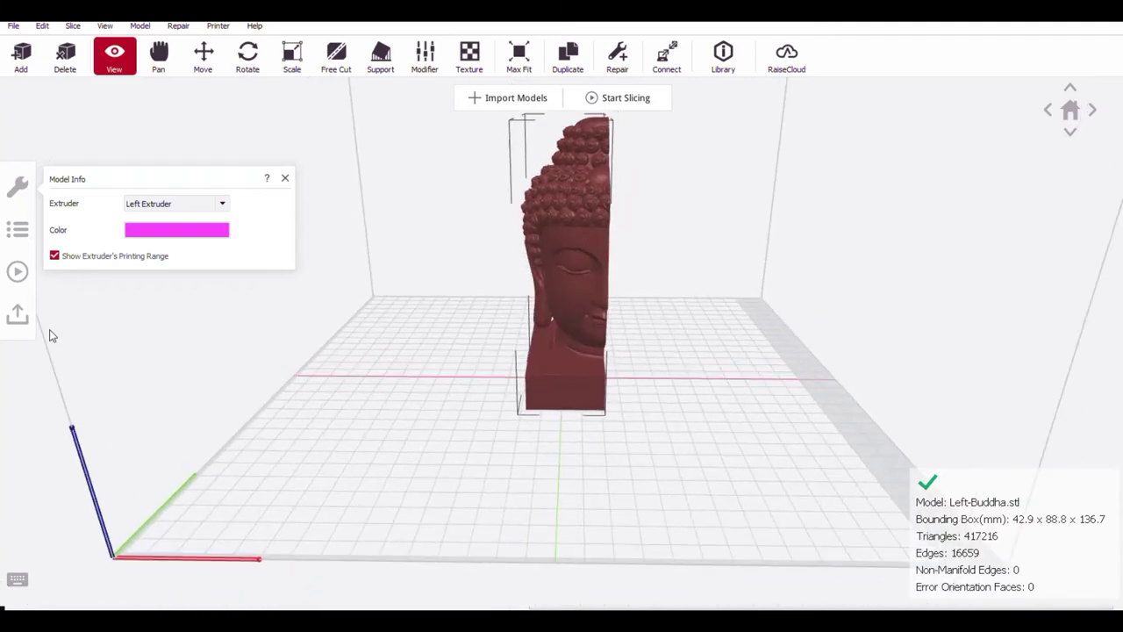
# Step: Set the print mode to Mirror in Prepare to Slice
pyautogui.click(17, 271)
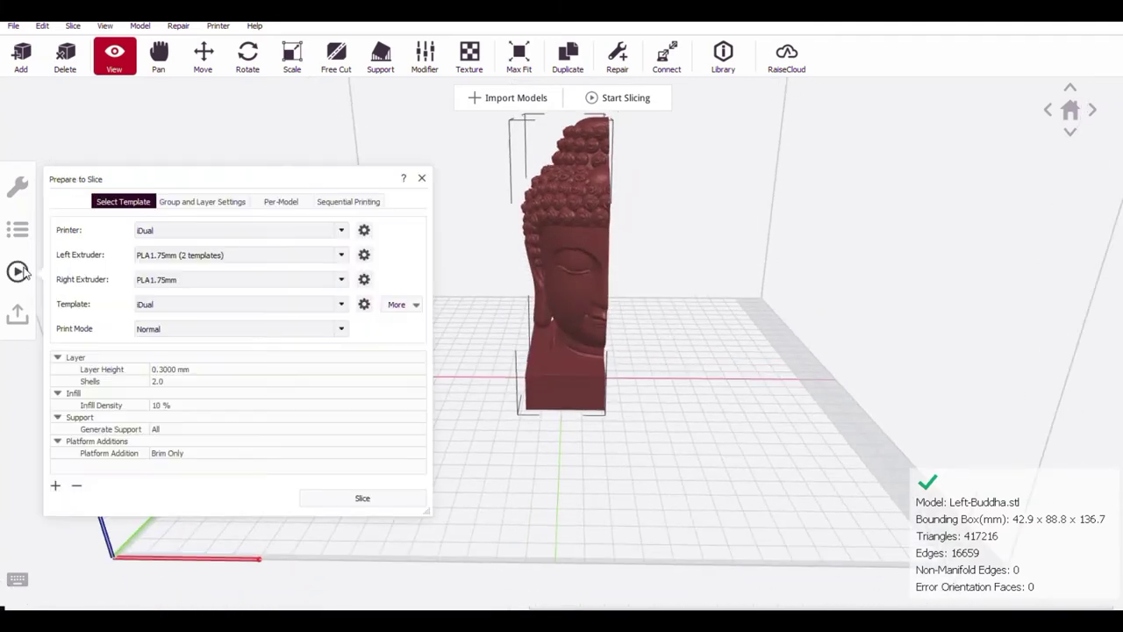
pyautogui.click(158, 332)
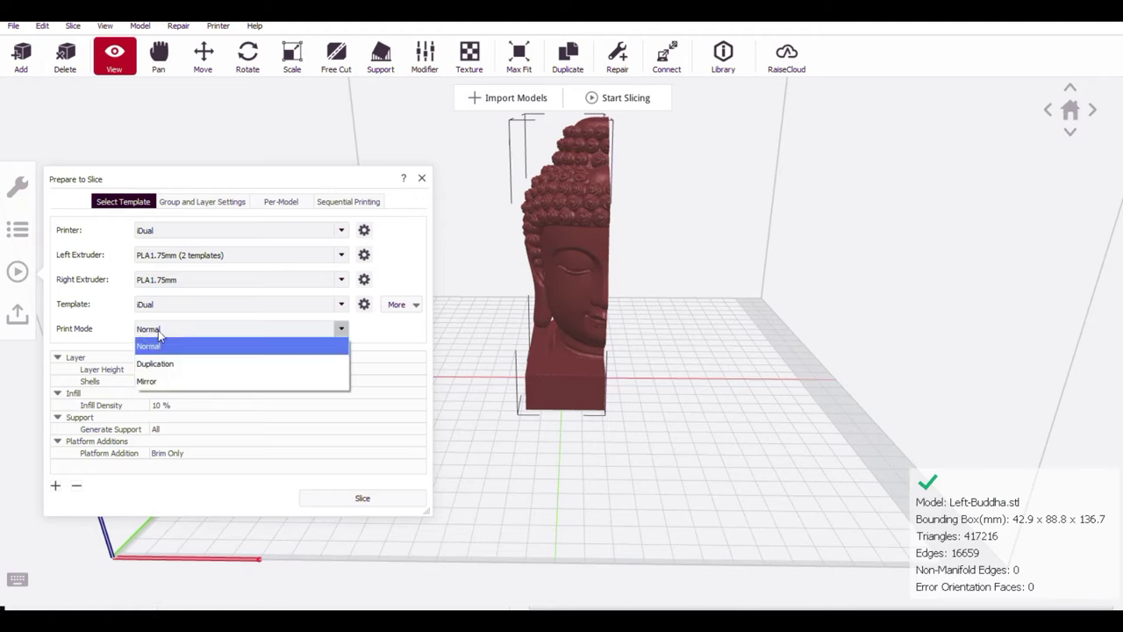
pyautogui.click(152, 383)
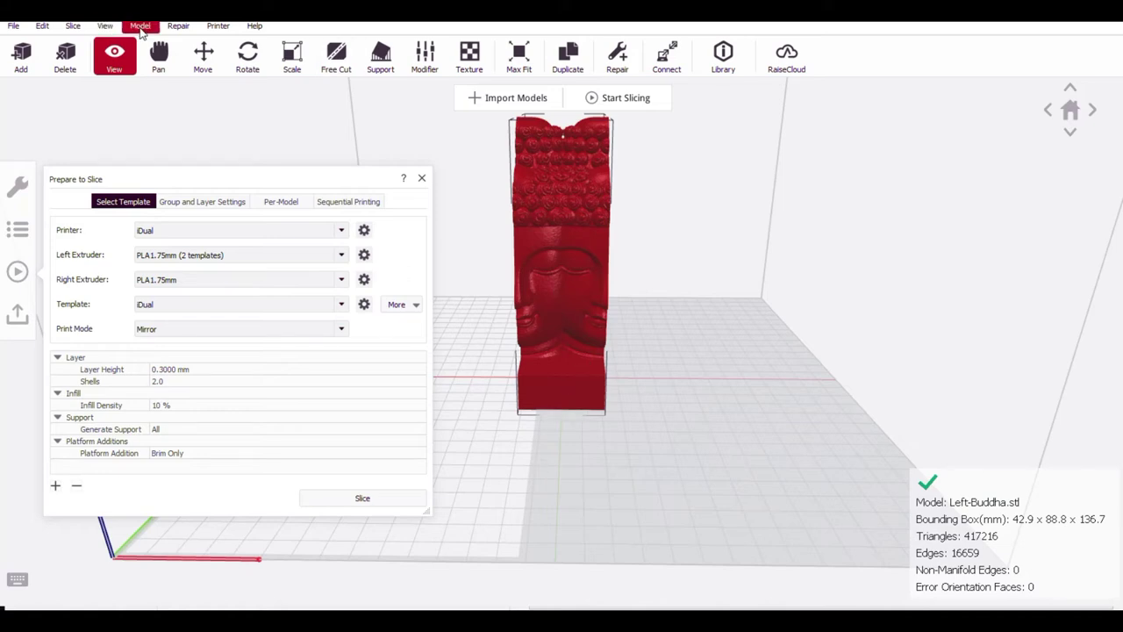
# Step: Arrange all models across the build plate
pyautogui.click(105, 27)
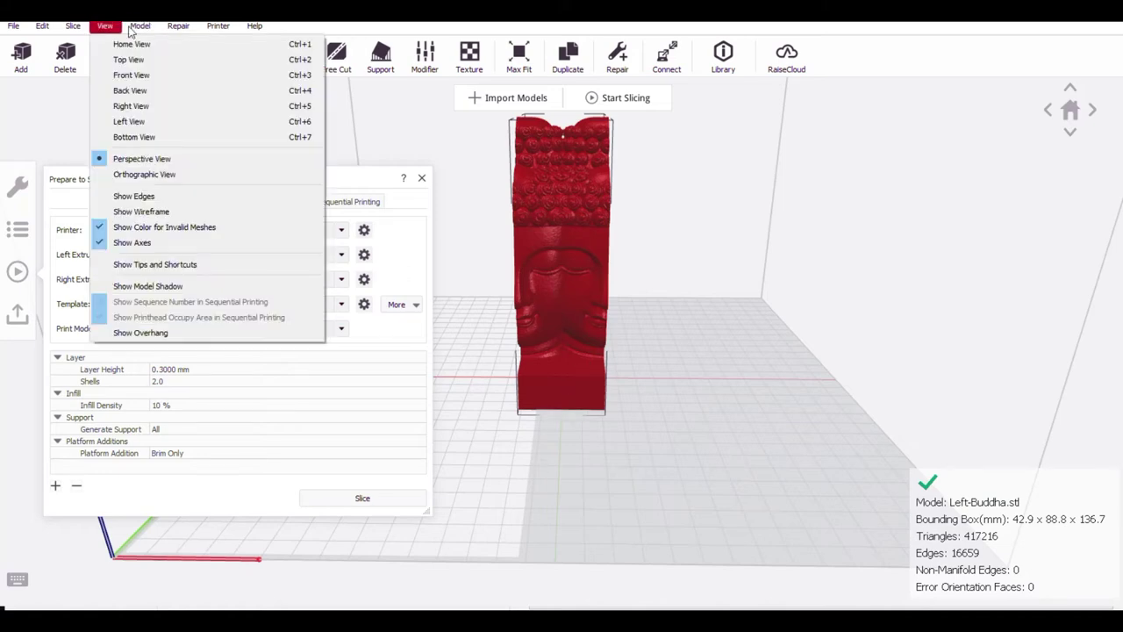
pyautogui.click(140, 26)
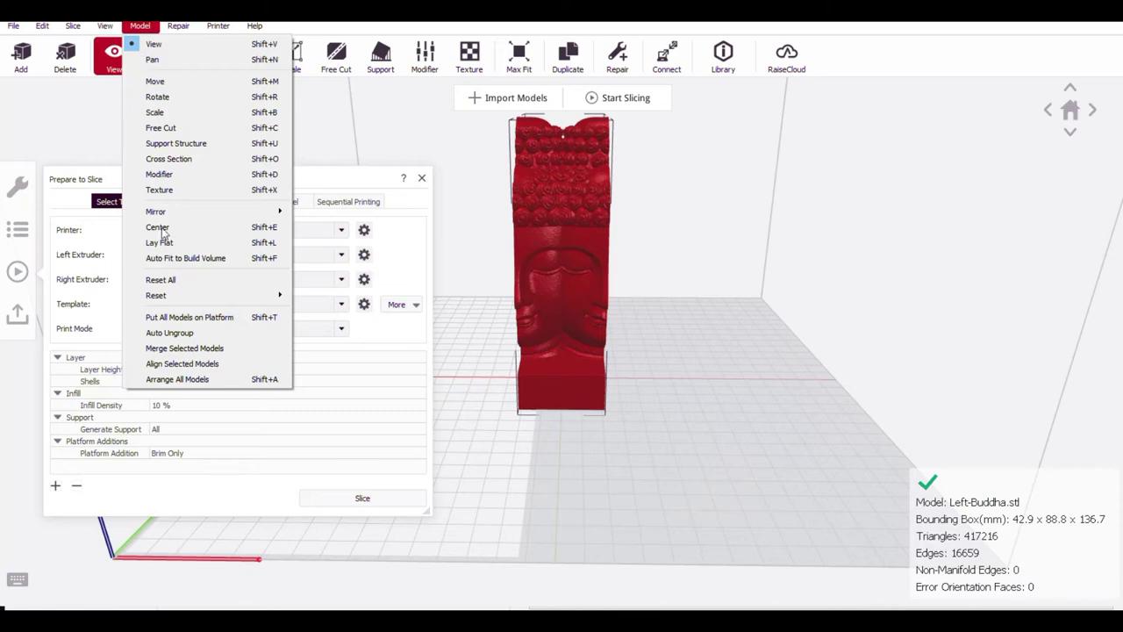
pyautogui.click(170, 379)
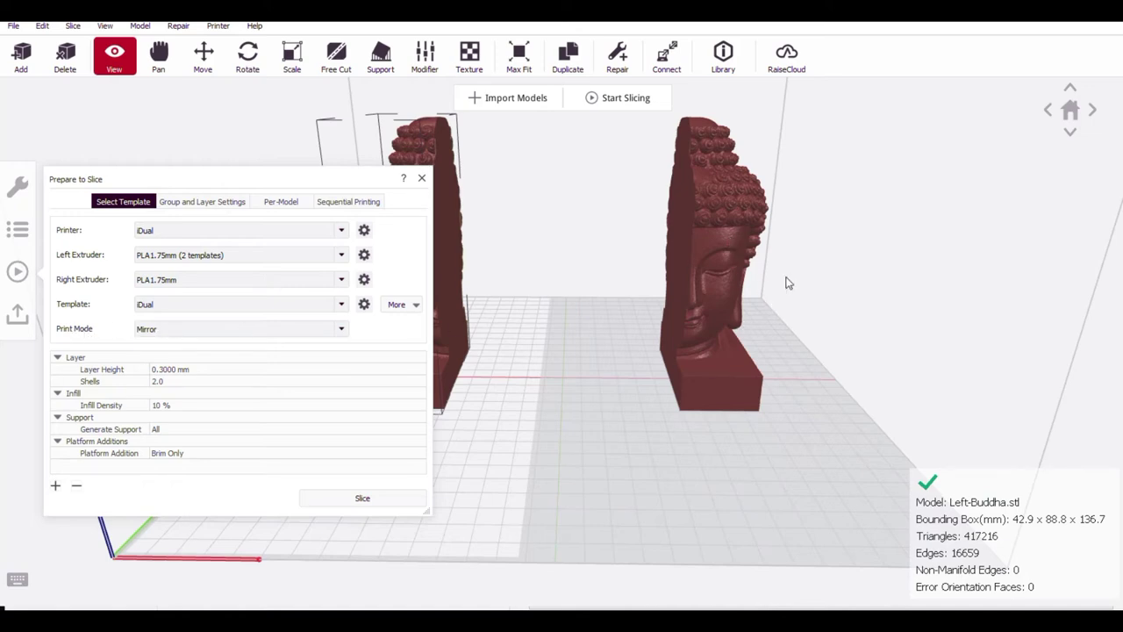
# Step: Close the slicing settings, view both mirrored halves, and start slicing
pyautogui.click(422, 180)
pyautogui.moveTo(323, 341); pyautogui.dragTo(330, 305)
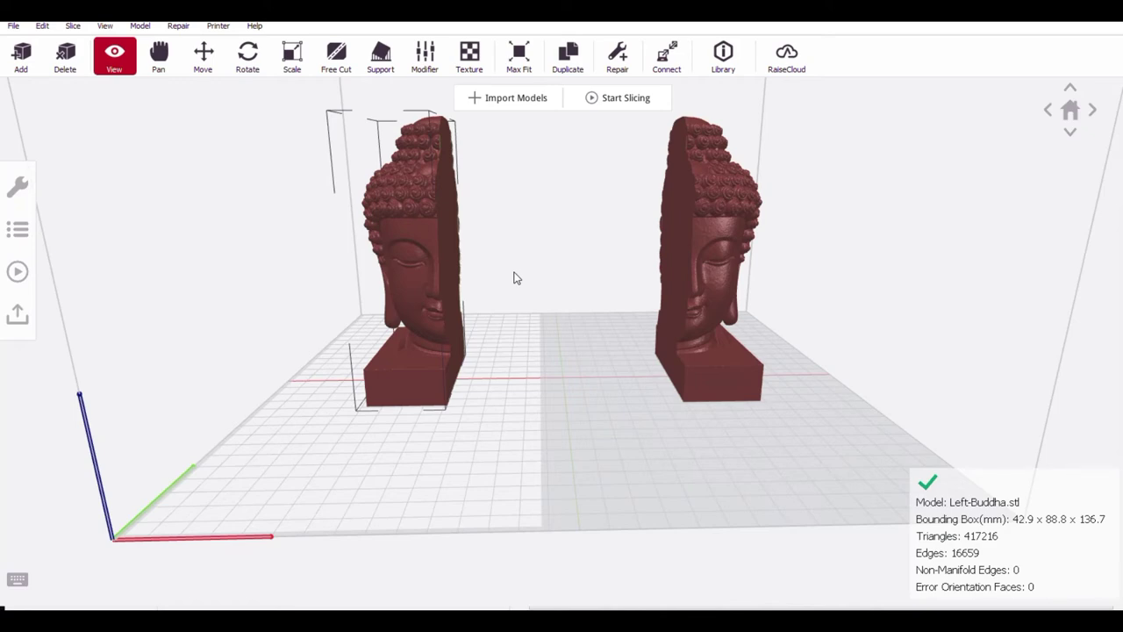
pyautogui.click(602, 104)
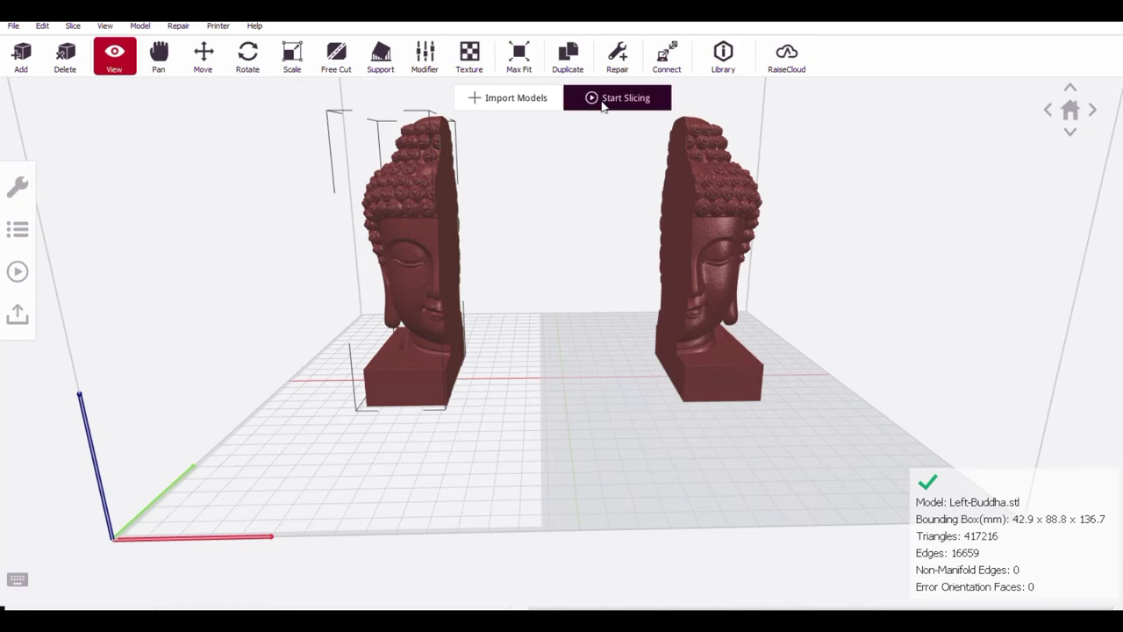